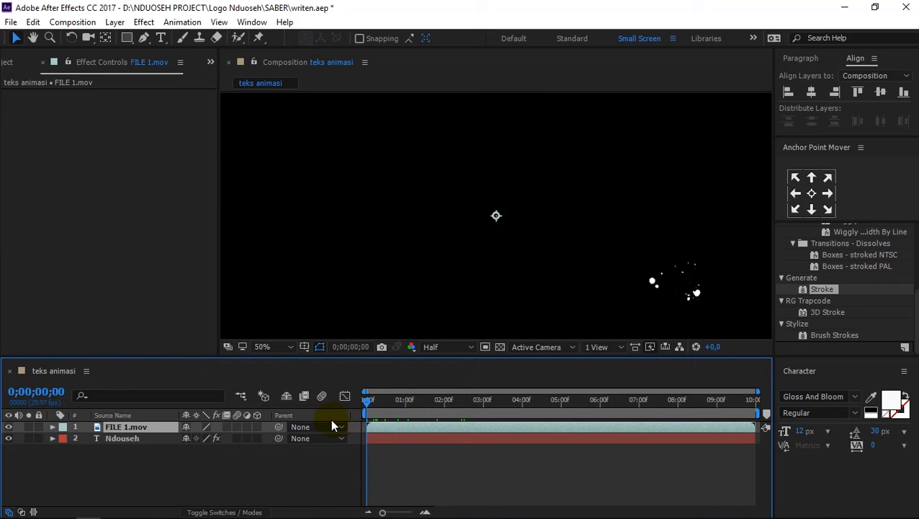
Play back the start of the text animation and lower the composition's preview resolution to Quarter
key("space")
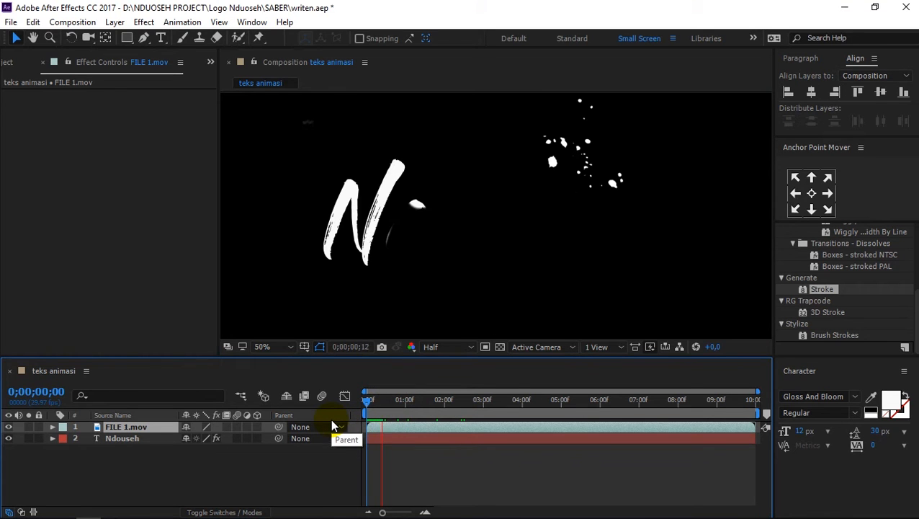
key("space")
mouse_move(387, 402)
left_mouse_down()
mouse_move(472, 401)
mouse_move(369, 404)
left_mouse_up()
left_click(469, 349)
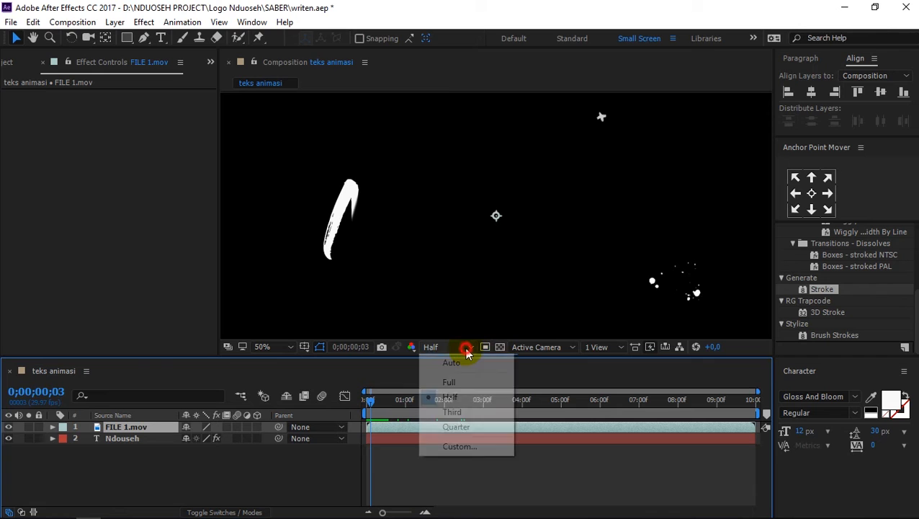
left_click(469, 426)
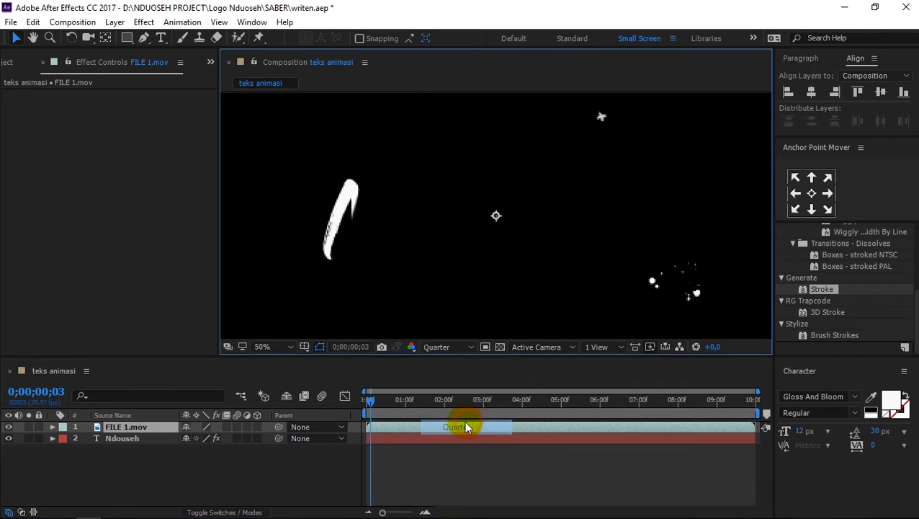
Preview the handwritten text animation with the brush elements from the first frame
left_click(382, 400)
mouse_move(400, 403)
left_mouse_down()
mouse_move(422, 406)
mouse_move(353, 409)
left_mouse_up()
key("space")
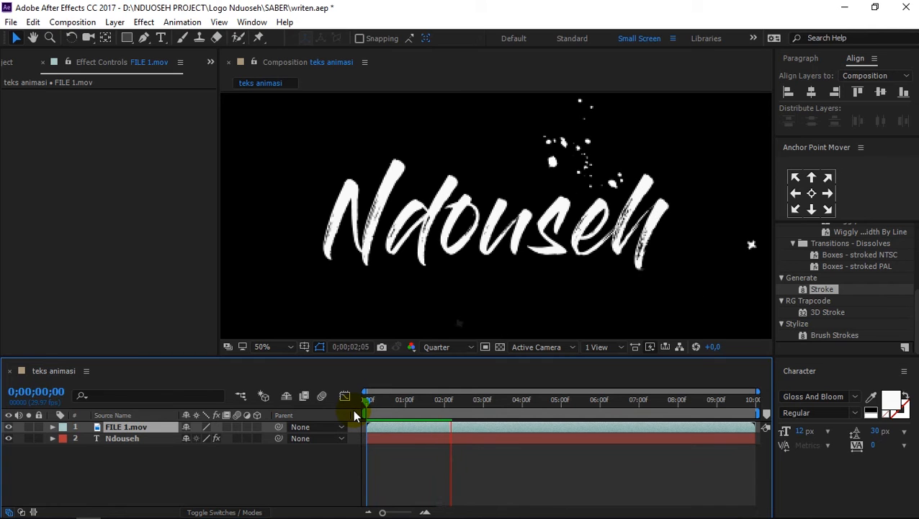
left_click(358, 410)
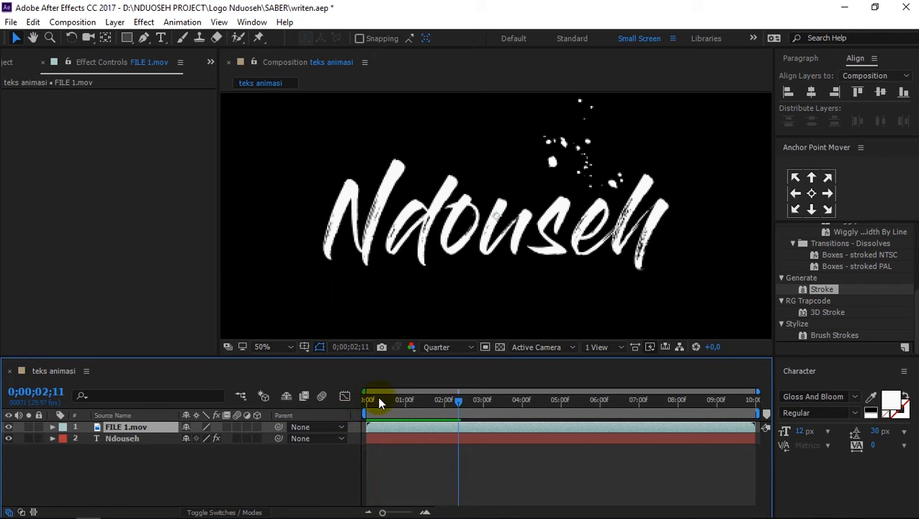
left_click_drag(374, 398, 364, 399)
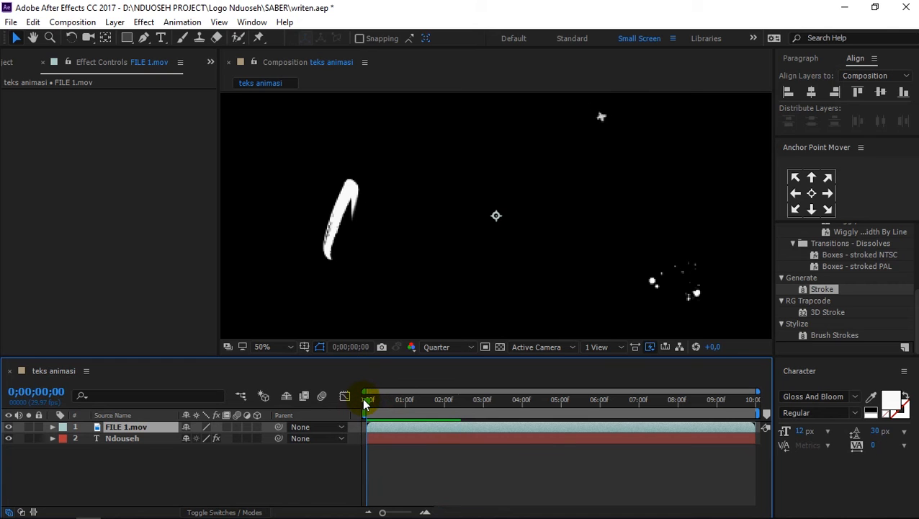
key("space")
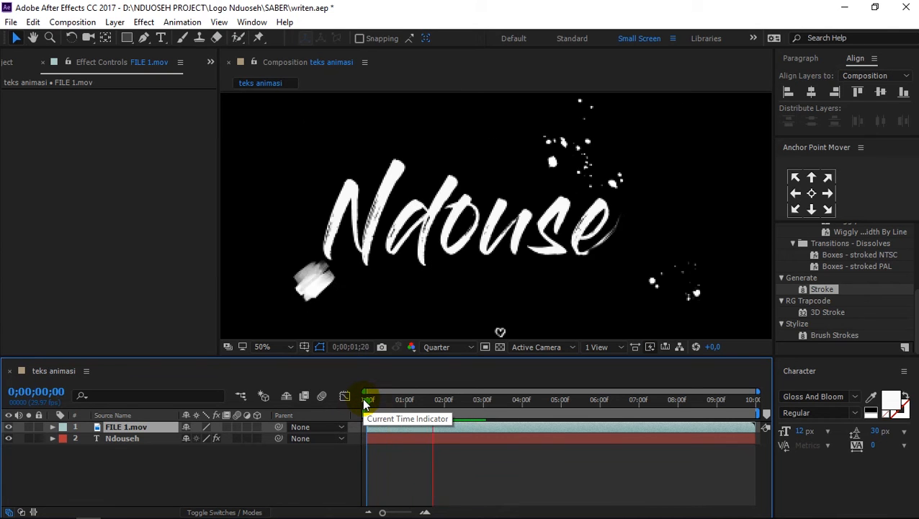
key("space")
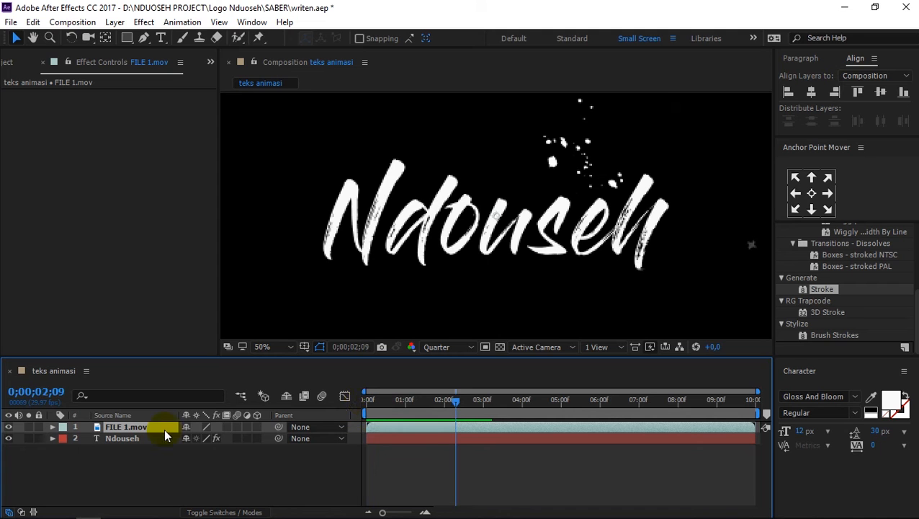
Move the Ndouseh text layer above FILE 1.mov and select both layers
left_click(120, 438)
mouse_move(121, 438)
left_mouse_down()
mouse_move(119, 421)
mouse_move(113, 453)
mouse_move(116, 429)
left_mouse_up()
left_click(120, 444)
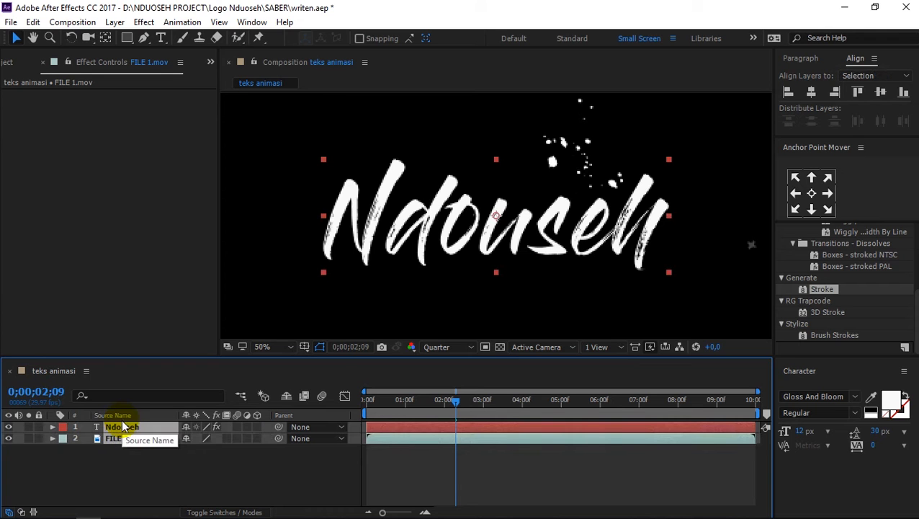
Pre-compose the two selected layers as "teks", moving all attributes into the new composition
right_click(110, 441)
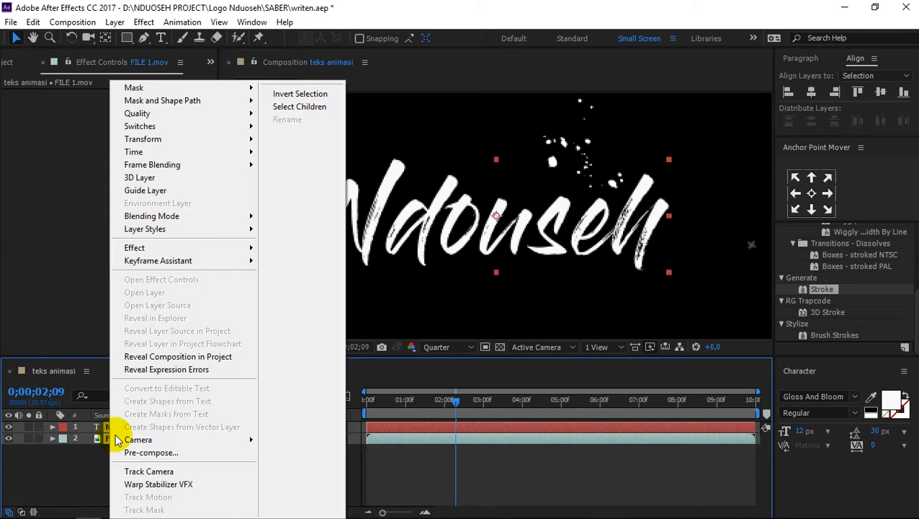
left_click(132, 454)
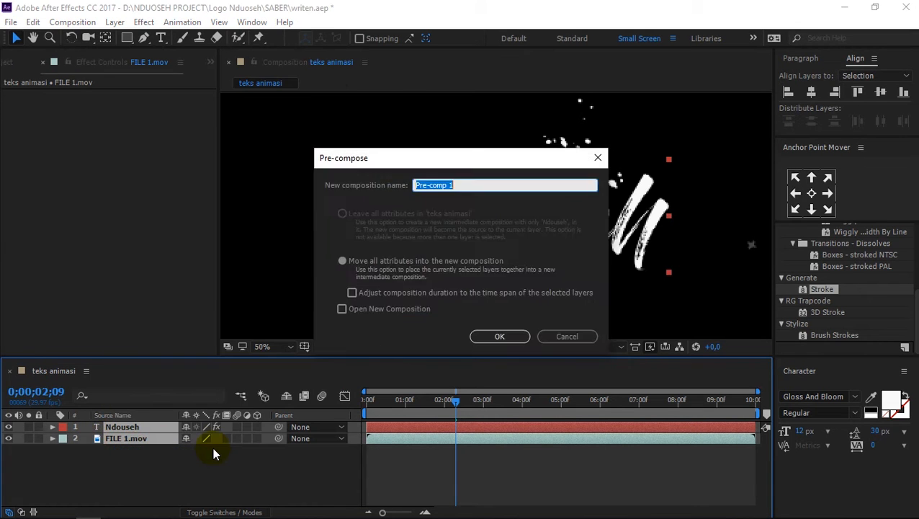
type("teks")
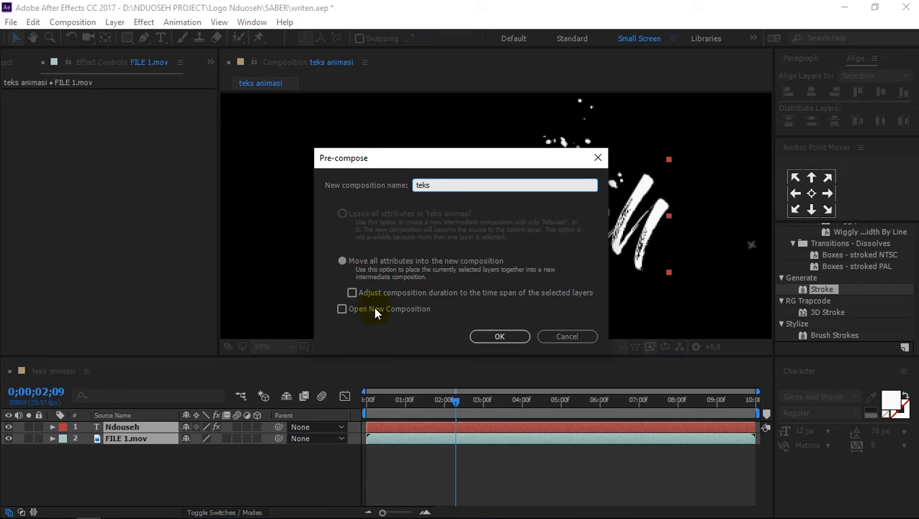
left_click(342, 262)
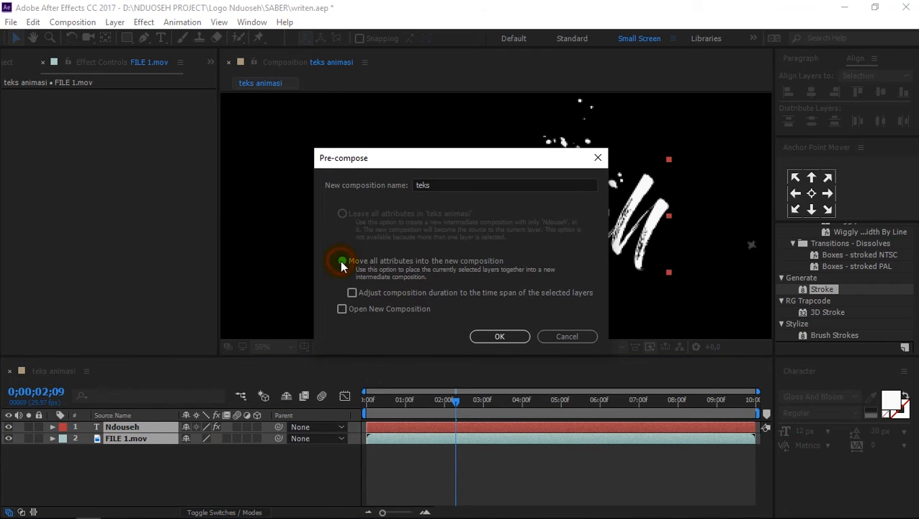
left_click(494, 337)
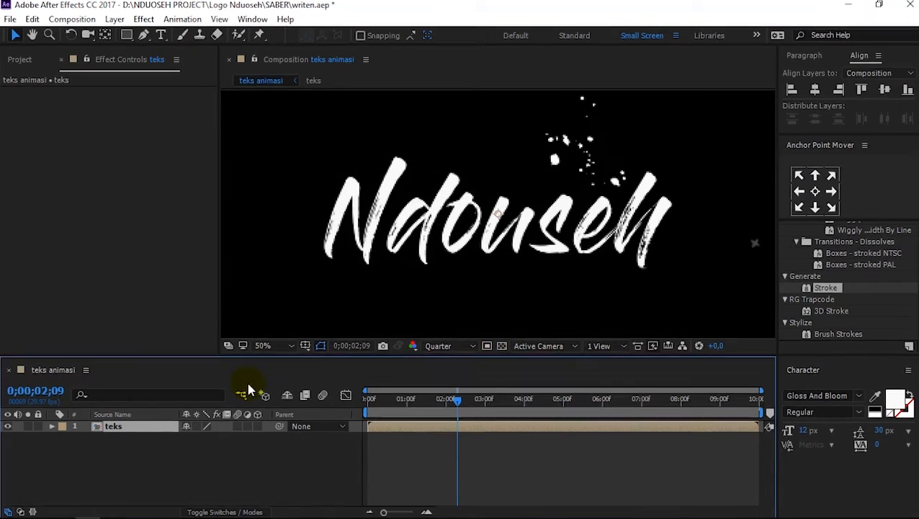
Add the expression wiggle(.50,20) to the Position property of the teks layer
left_click(195, 444)
key("p")
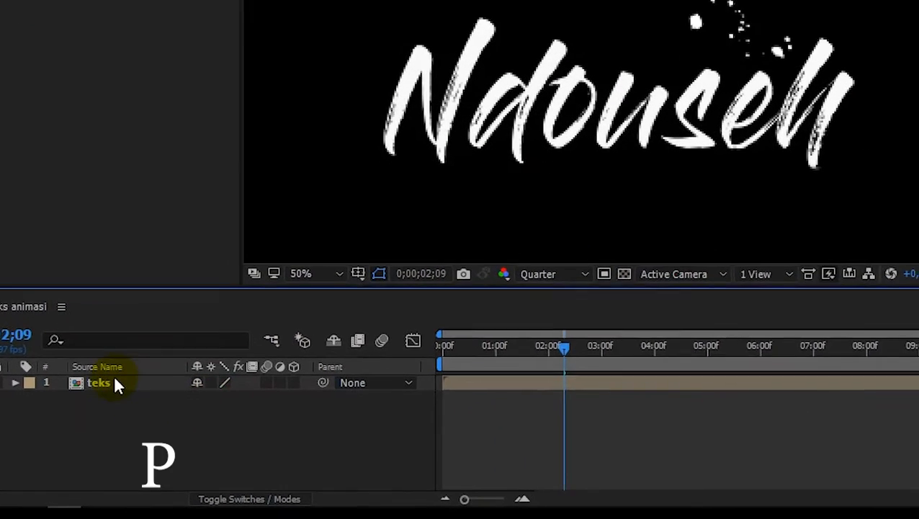
left_click(108, 386)
key("p")
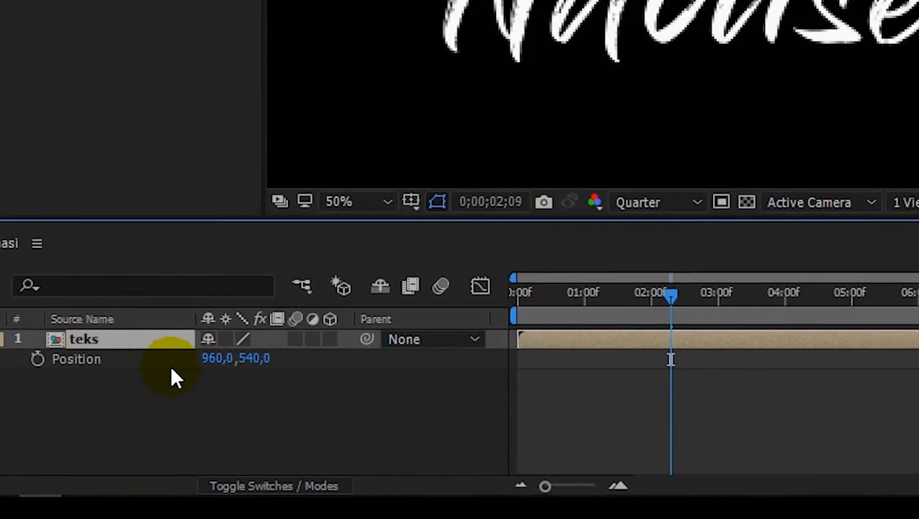
left_click(38, 361, "alt")
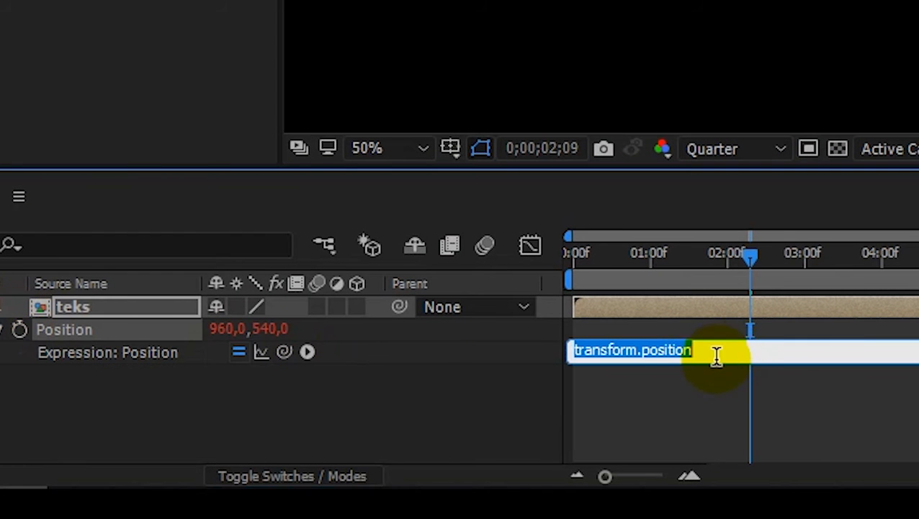
type("wiggle(.50,20)")
left_click(676, 371)
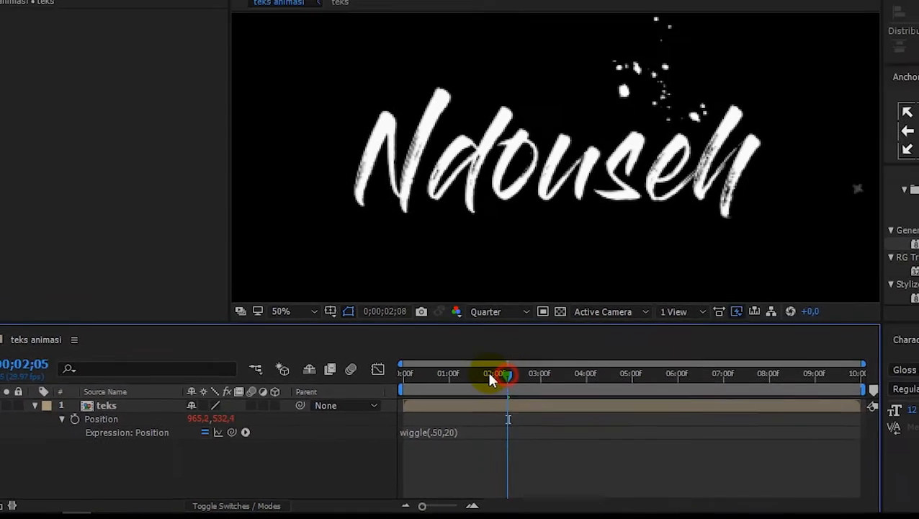
Preview the wiggling text from the first frame with the whole composition in view at 25% zoom
left_click_drag(739, 254, 723, 253)
left_click_drag(391, 404, 336, 394)
key("comma")
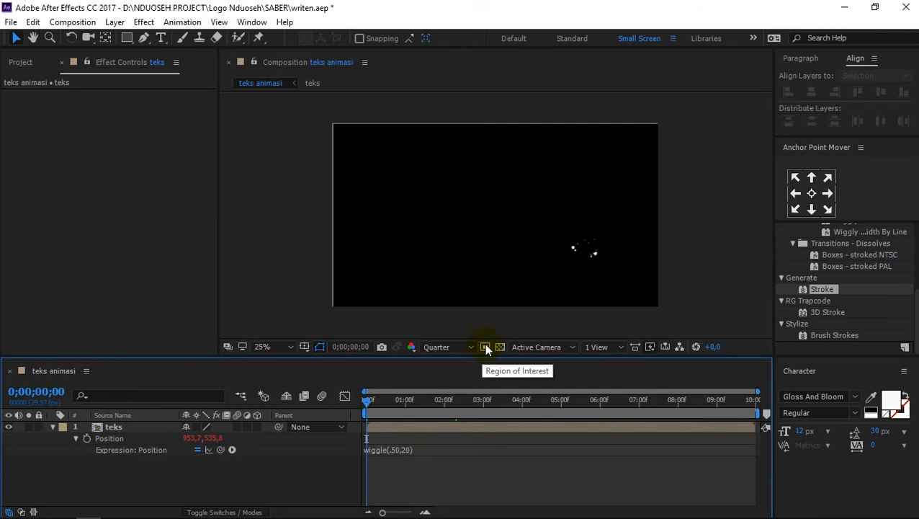
left_click(482, 326)
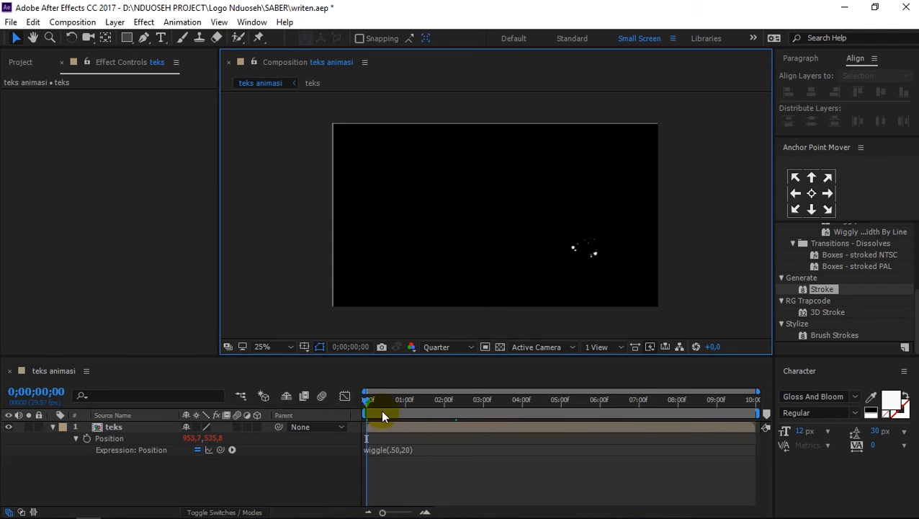
mouse_move(364, 403)
left_mouse_down()
mouse_move(381, 407)
mouse_move(365, 403)
left_mouse_up()
key("space")
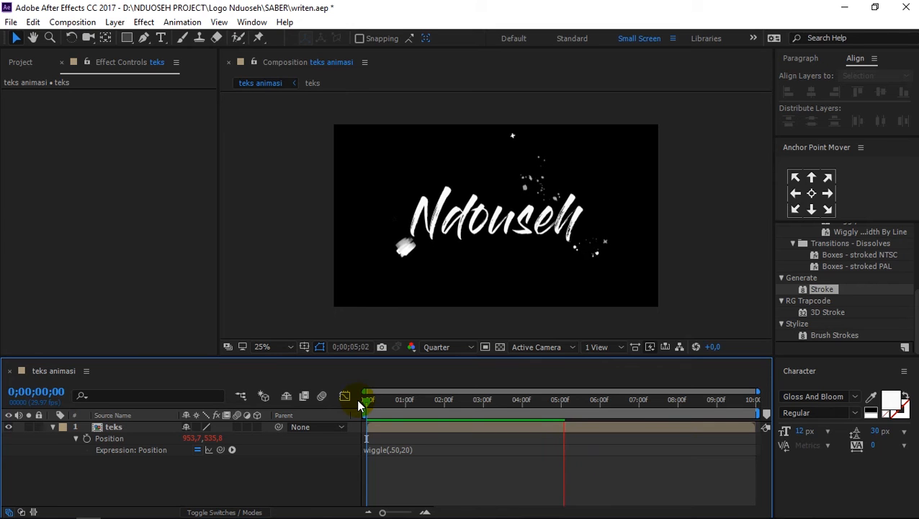
key("space")
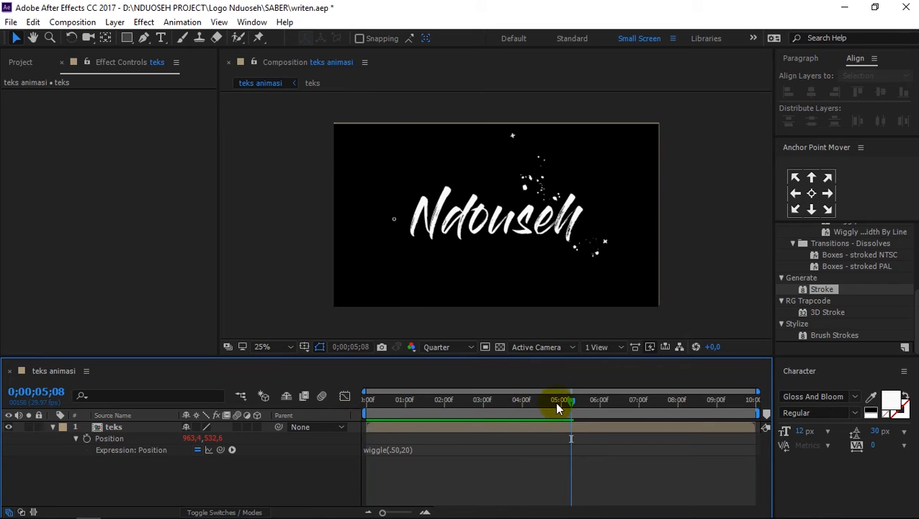
Return the current time to the first frame and collapse the teks layer's properties
left_click_drag(574, 403, 351, 411)
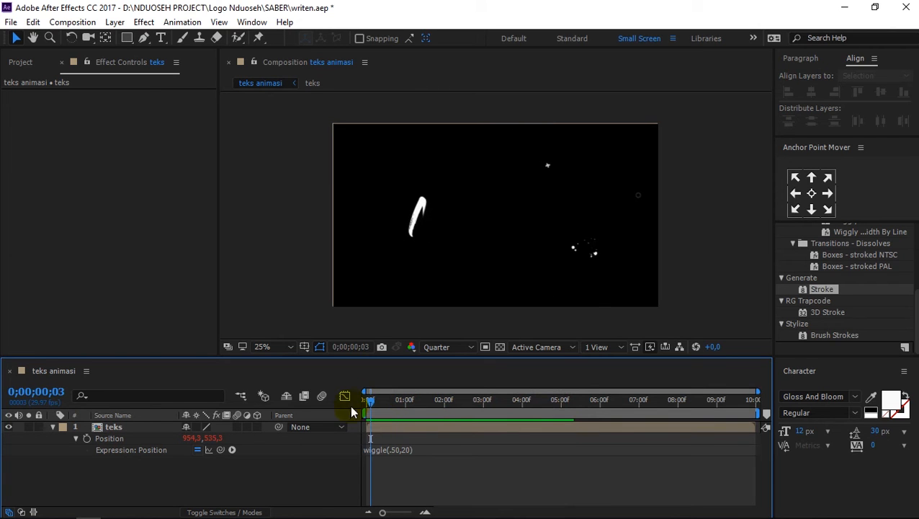
left_click(52, 428)
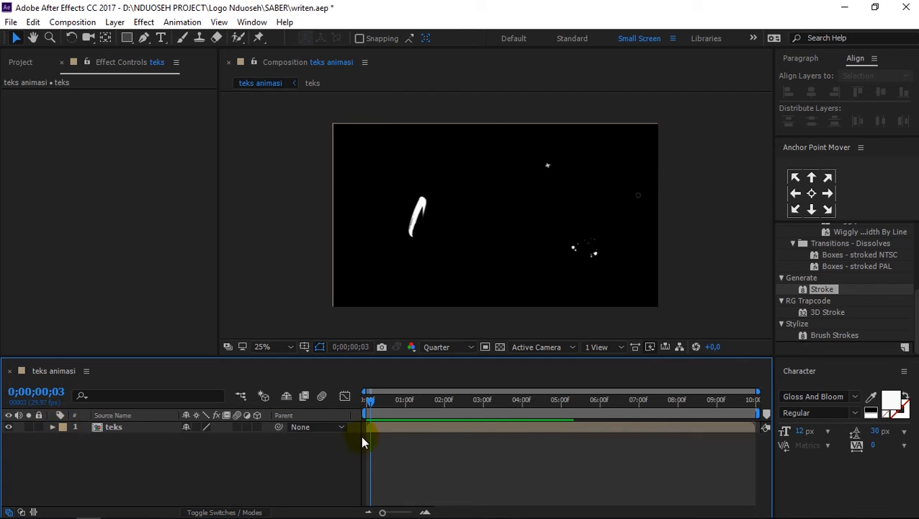
left_click_drag(372, 399, 358, 400)
Import the timelipse video from the writen folder in File Explorer into the After Effects project
left_click(25, 65)
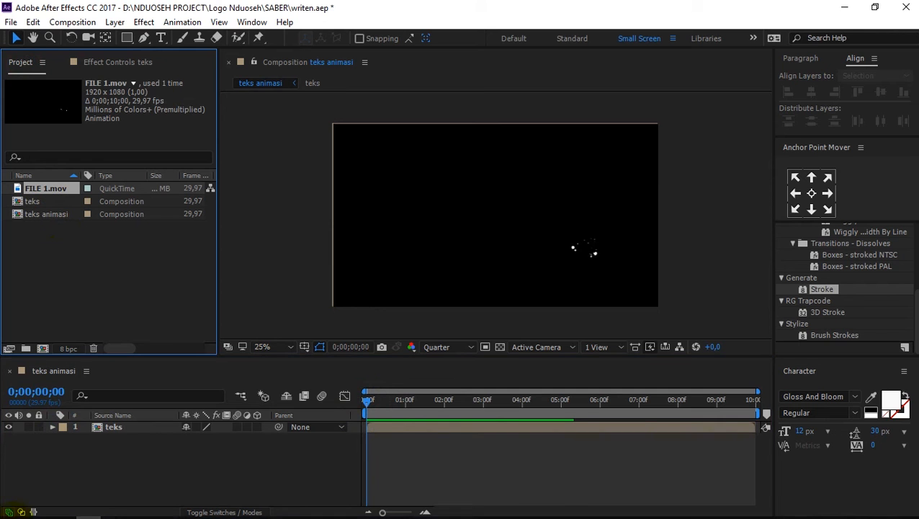
left_click(33, 507)
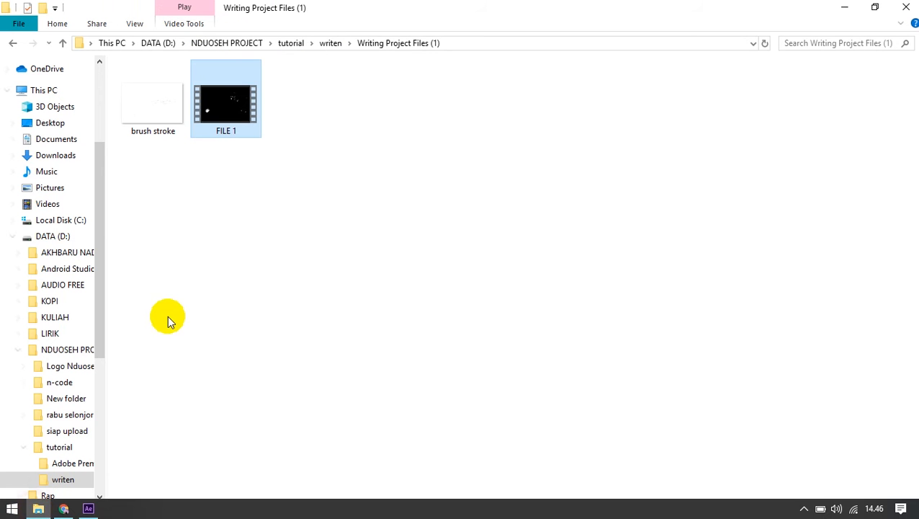
left_click(9, 44)
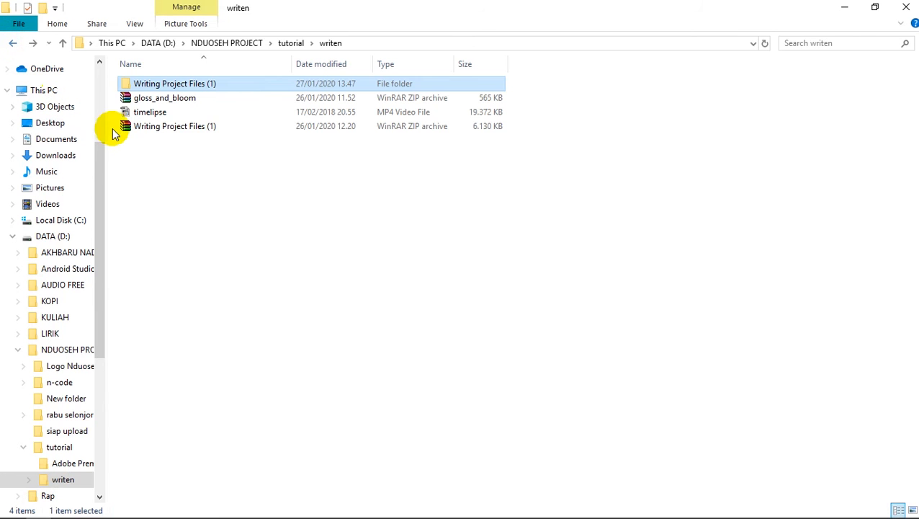
left_click(149, 115)
left_click_drag(150, 115, 136, 270)
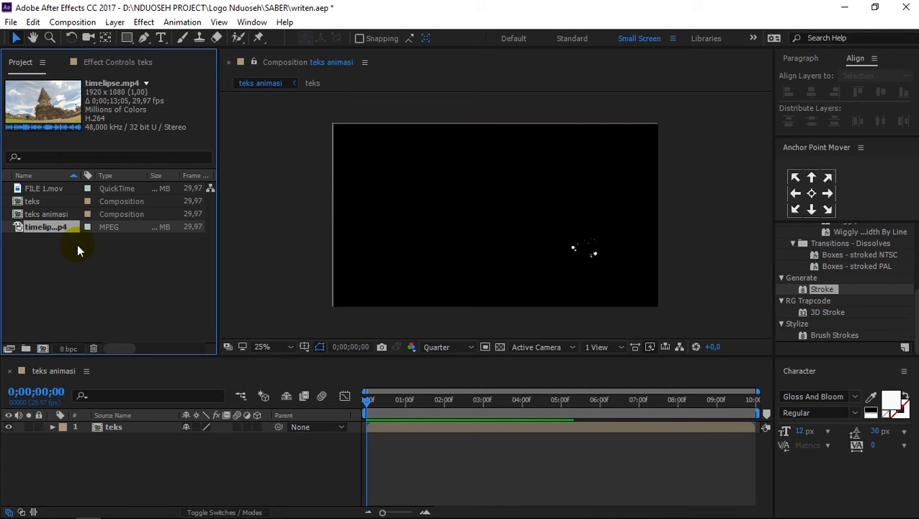
Add timelipse.mp4 as a background layer beneath teks and check the text over it, ending at the first frame
left_click_drag(55, 228, 112, 442)
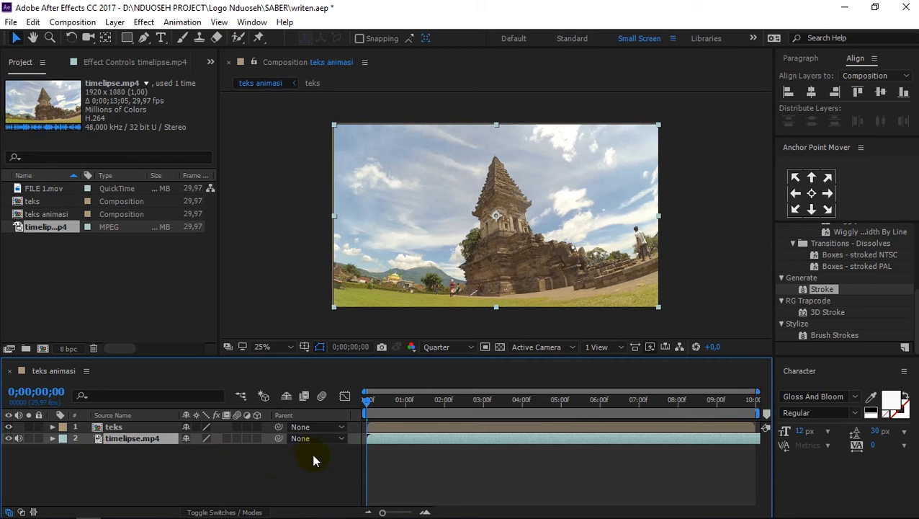
left_click(367, 401)
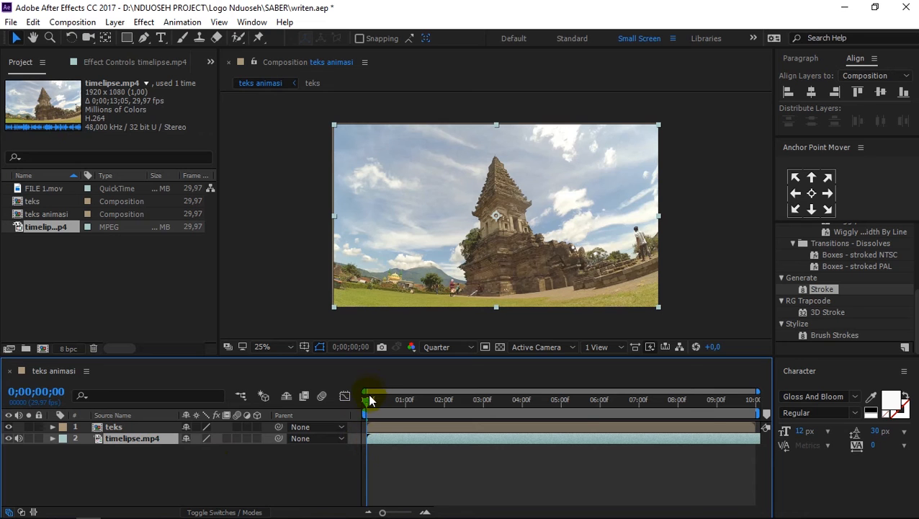
mouse_move(372, 400)
left_mouse_down()
mouse_move(439, 400)
mouse_move(364, 404)
left_mouse_up()
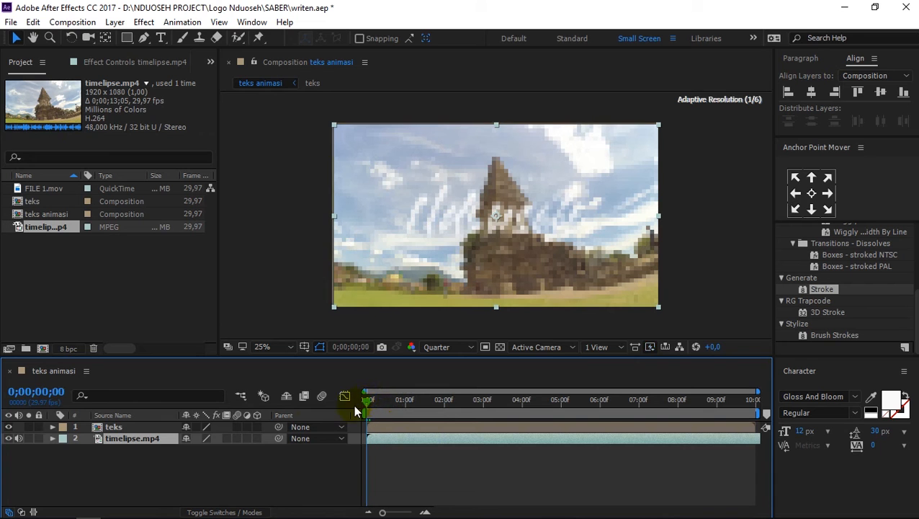
left_click(279, 467)
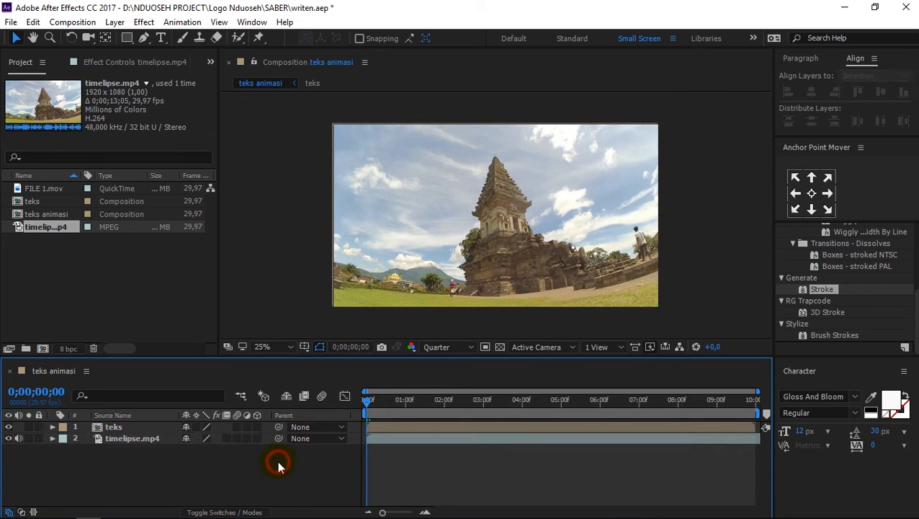
Apply the Color Balance (HLS) effect to the timelipse.mp4 layer
left_click(132, 444)
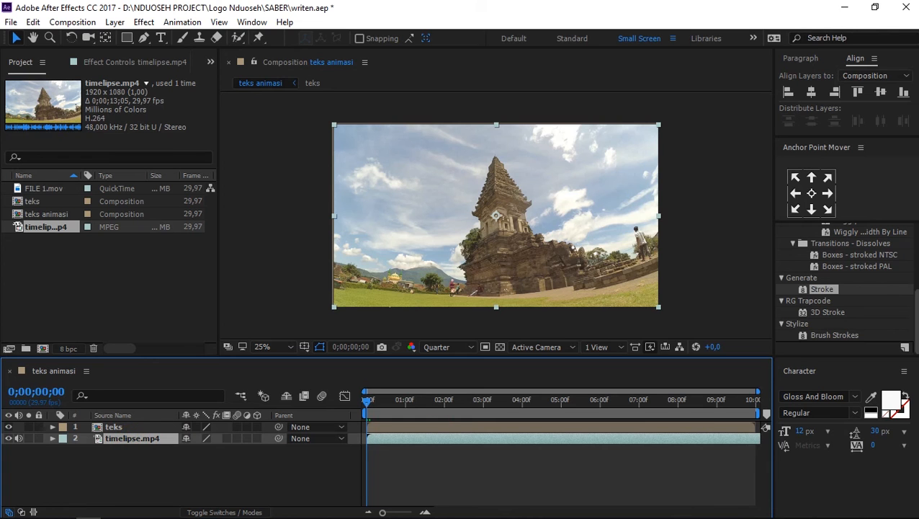
scroll(912, 315, "up", 10)
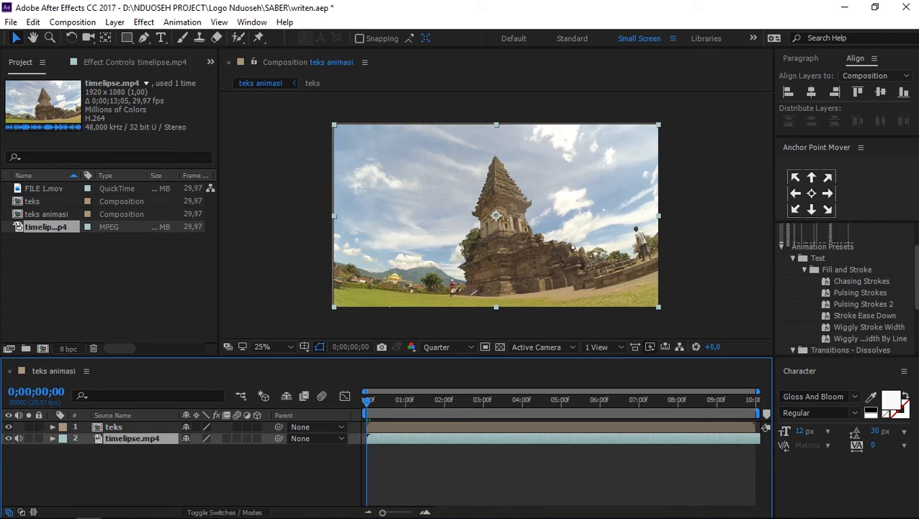
left_click(905, 258)
left_click(874, 258)
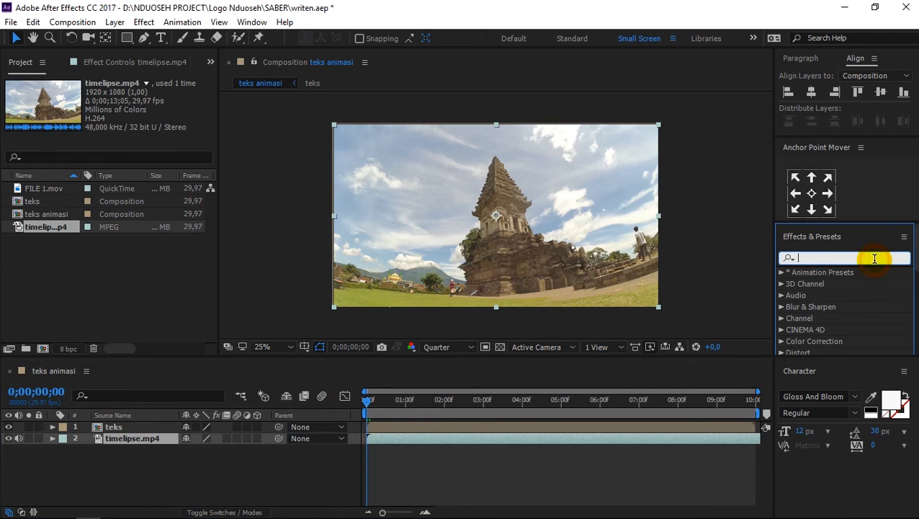
type("color ")
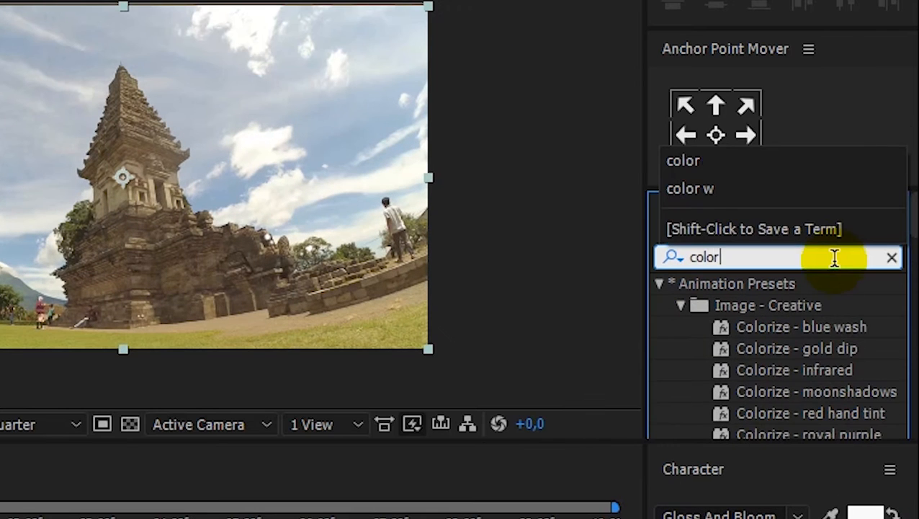
type("ba")
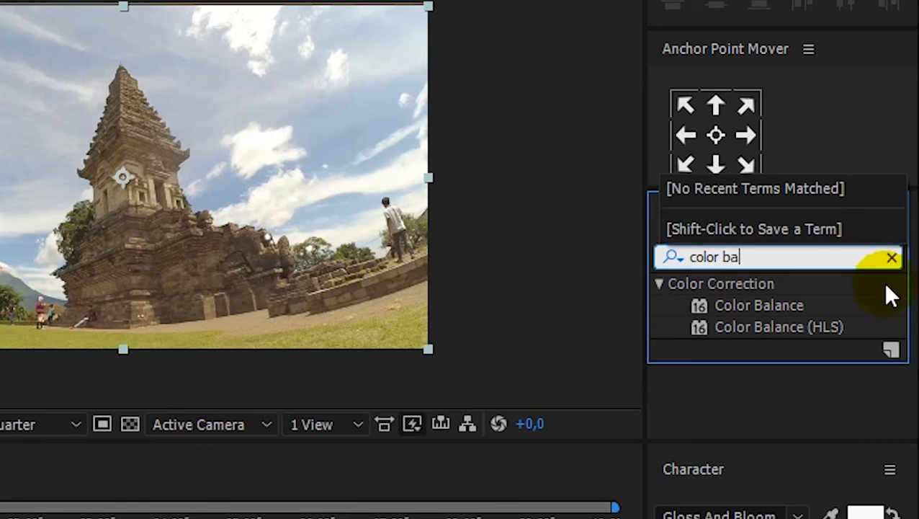
left_click(802, 330)
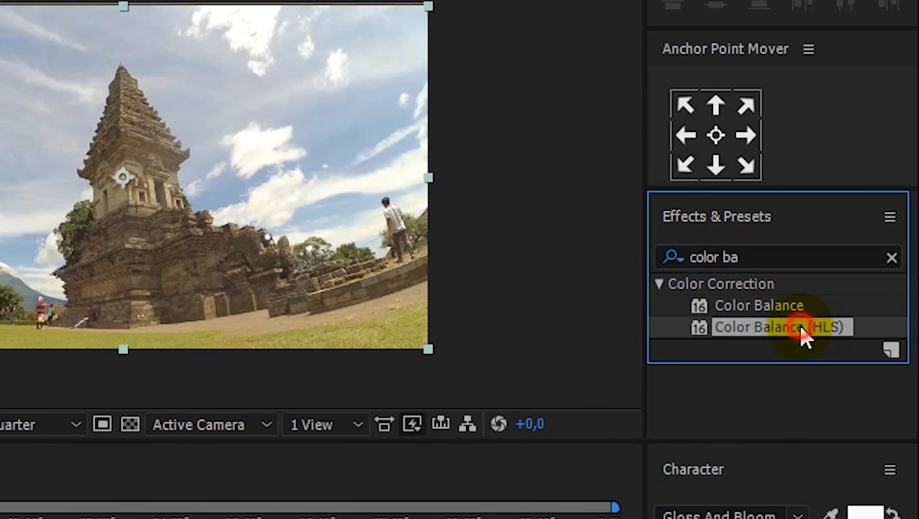
left_click_drag(801, 328, 160, 443)
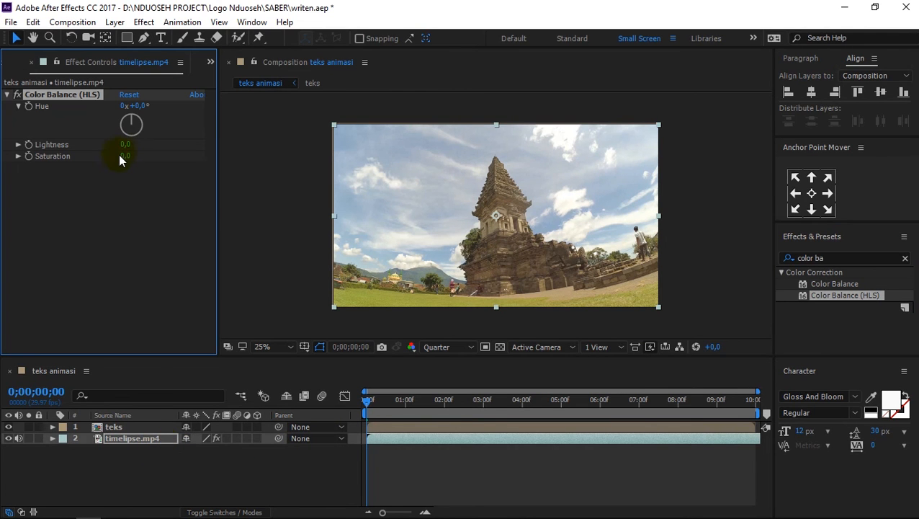
Set the timelipse.mp4 layer's Color Balance (HLS) Lightness to -30 and Saturation to 5
left_click_drag(121, 144, 119, 176)
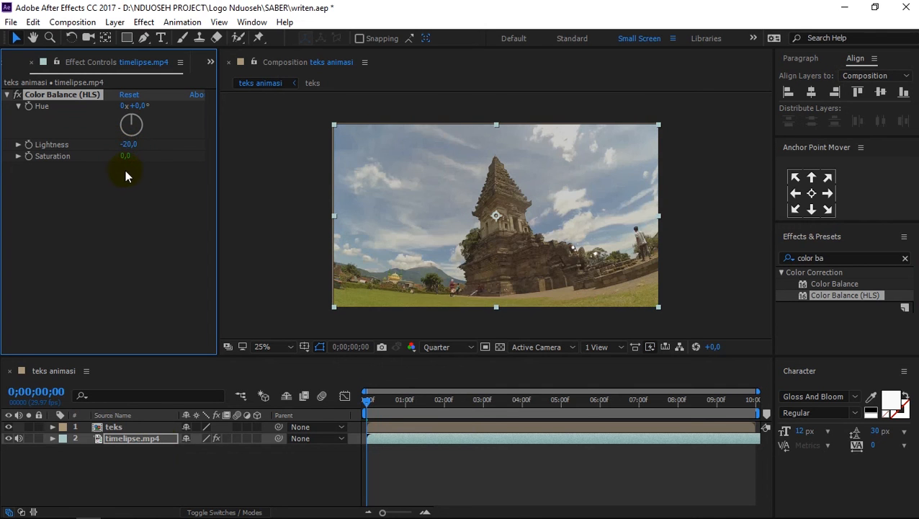
left_click_drag(127, 146, 135, 224)
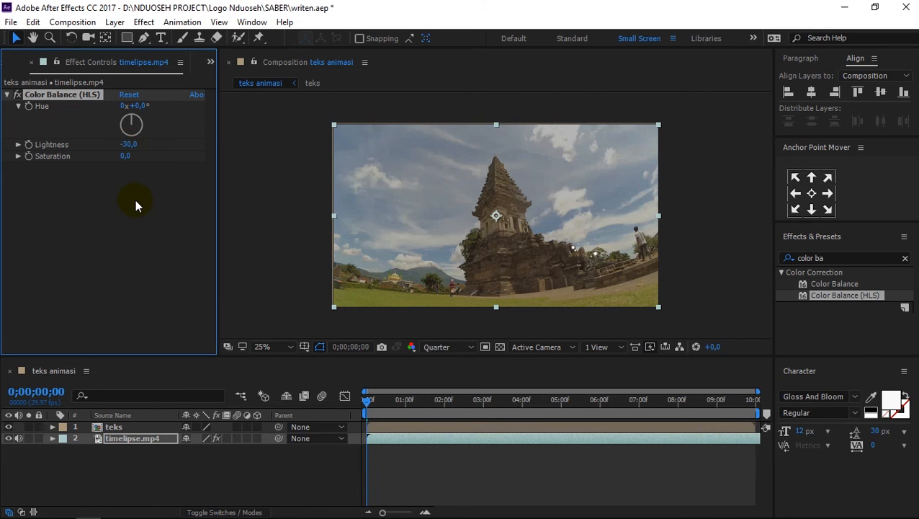
left_click(126, 170)
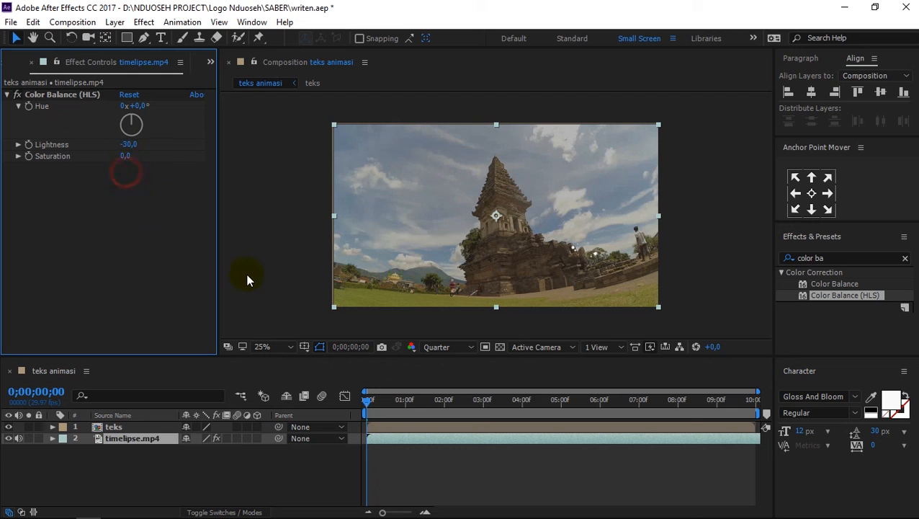
left_click(123, 157)
key("Return")
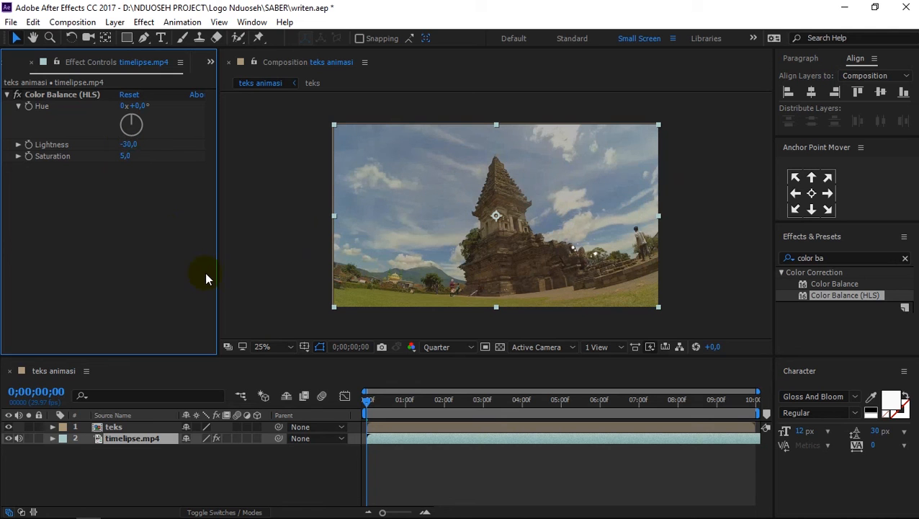
Preview the animated text over the color-adjusted background from the first frame, finishing with nothing selected and the current time back at the start
left_click_drag(363, 399, 397, 402)
left_click(359, 402)
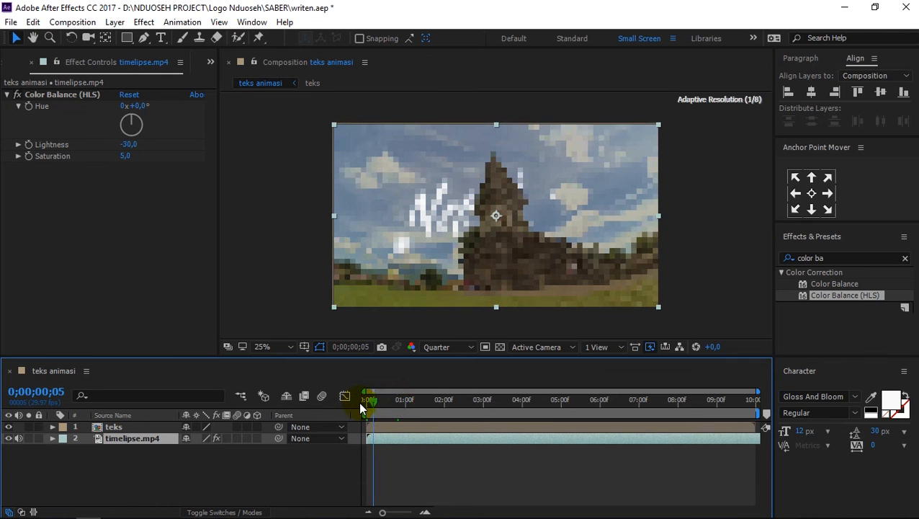
key("space")
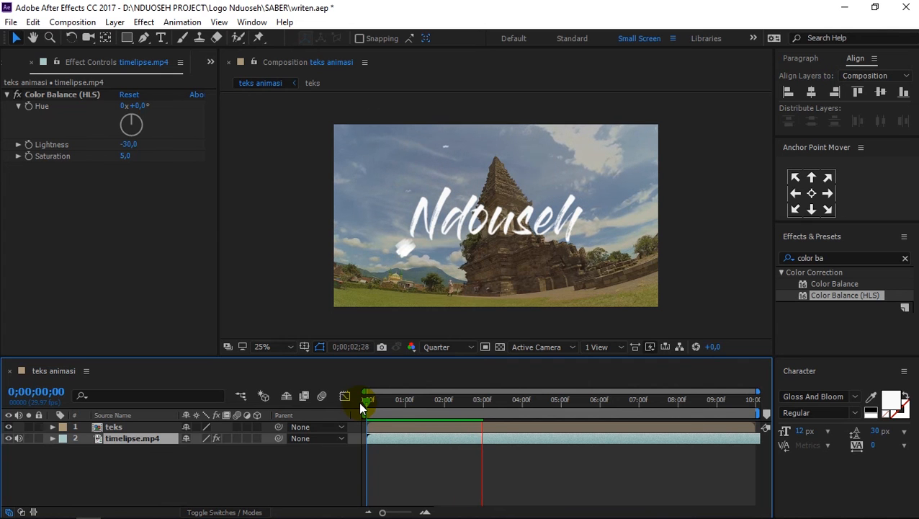
left_click(369, 400)
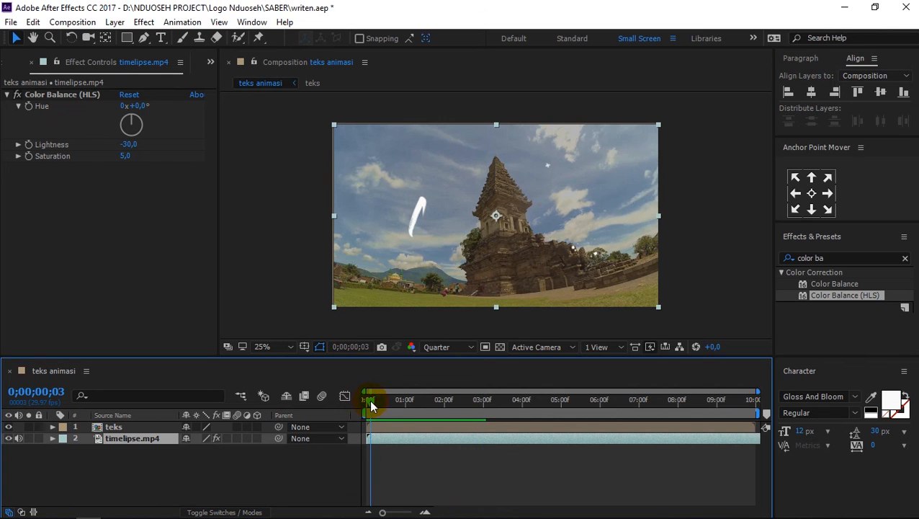
left_click(363, 400)
key("space")
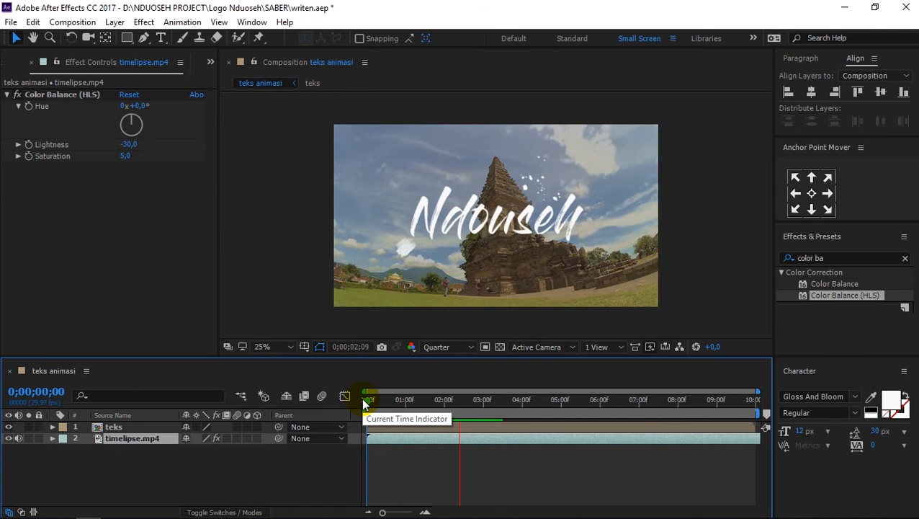
key("space")
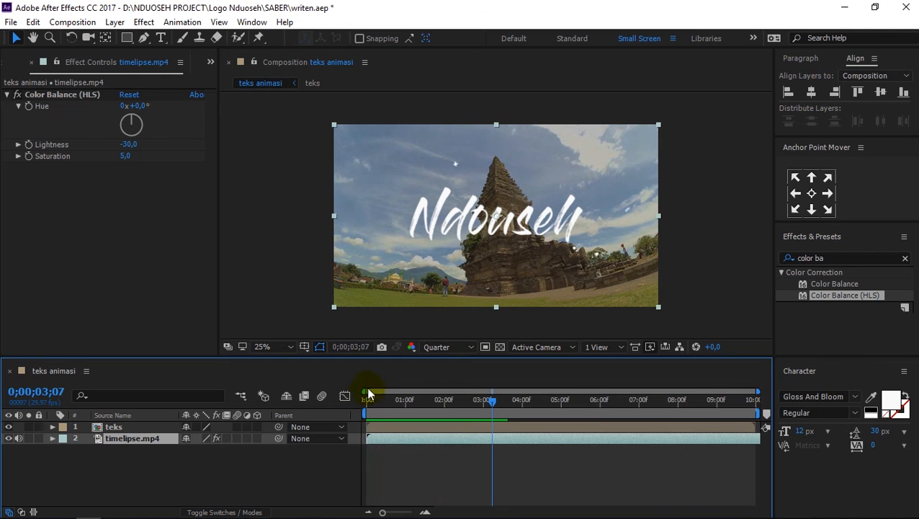
left_click(136, 468)
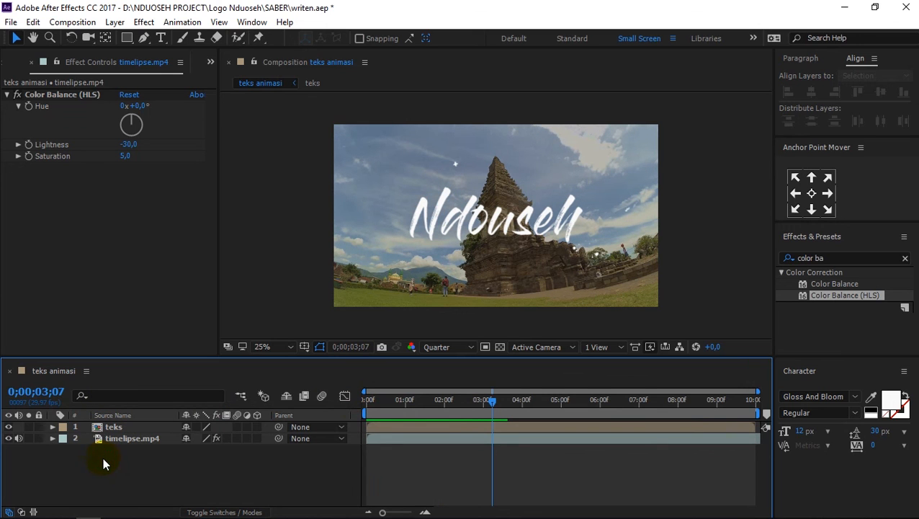
left_click_drag(488, 404, 409, 405)
key("Home")
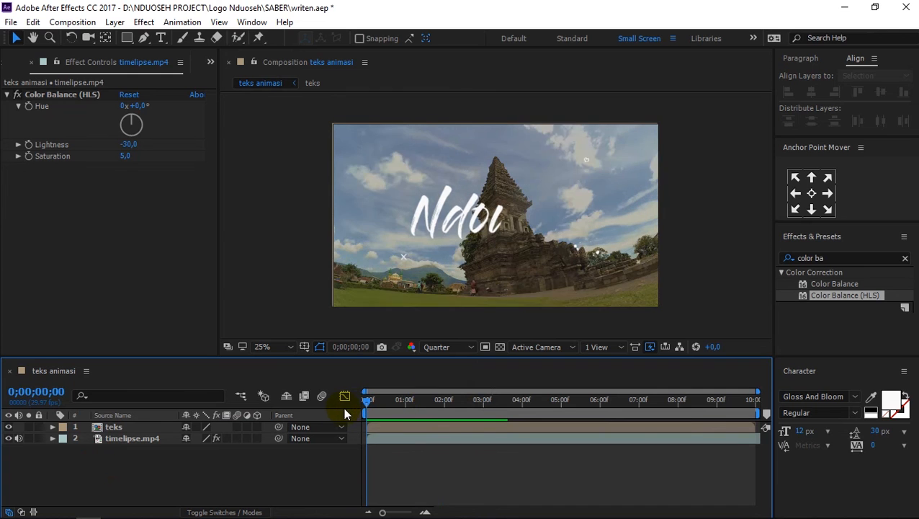
Create a black 1920 x 1080 px solid layer named mask in the teks animasi composition
right_click(183, 476)
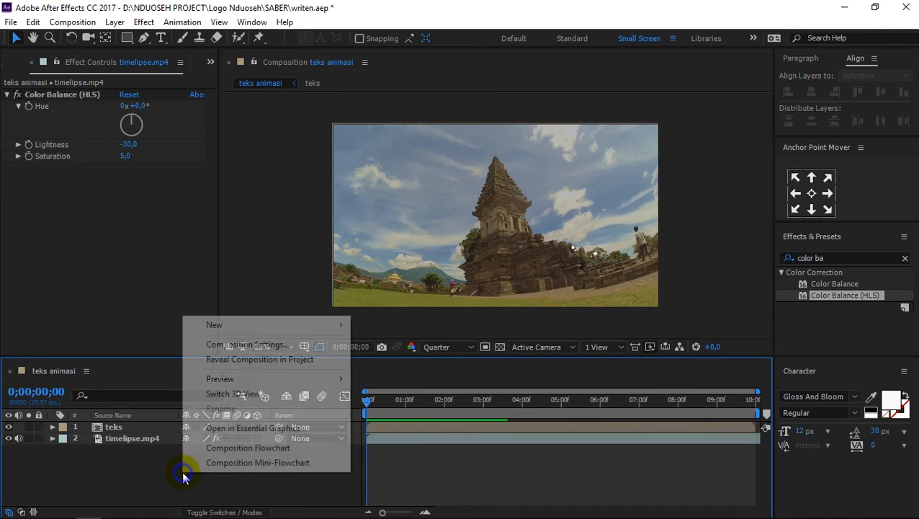
left_click(271, 327)
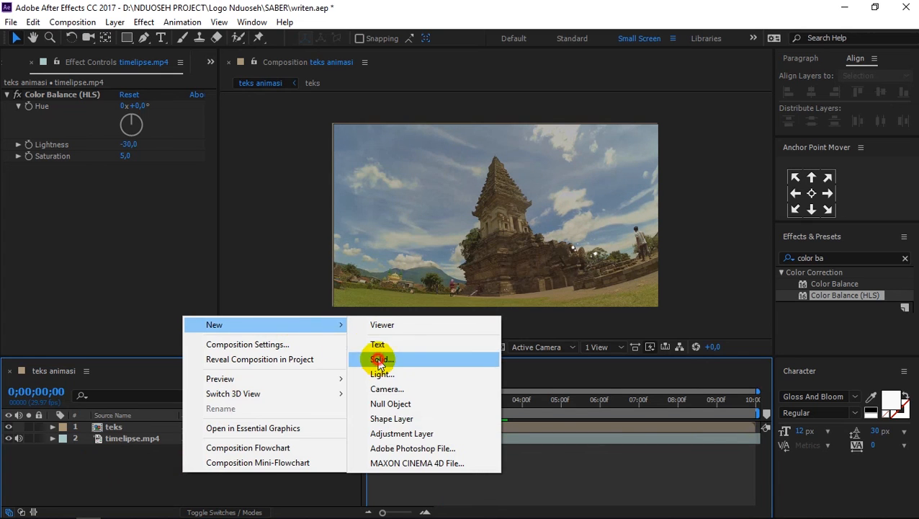
left_click(378, 362)
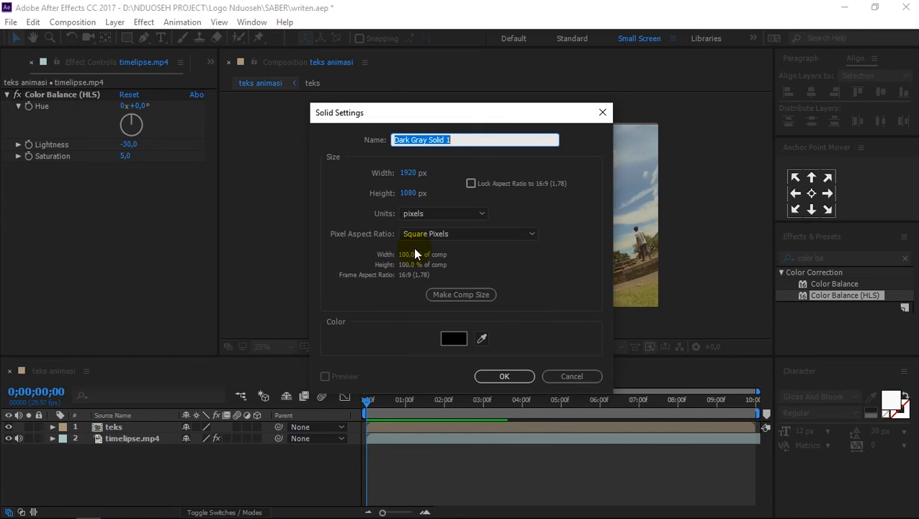
type("mask")
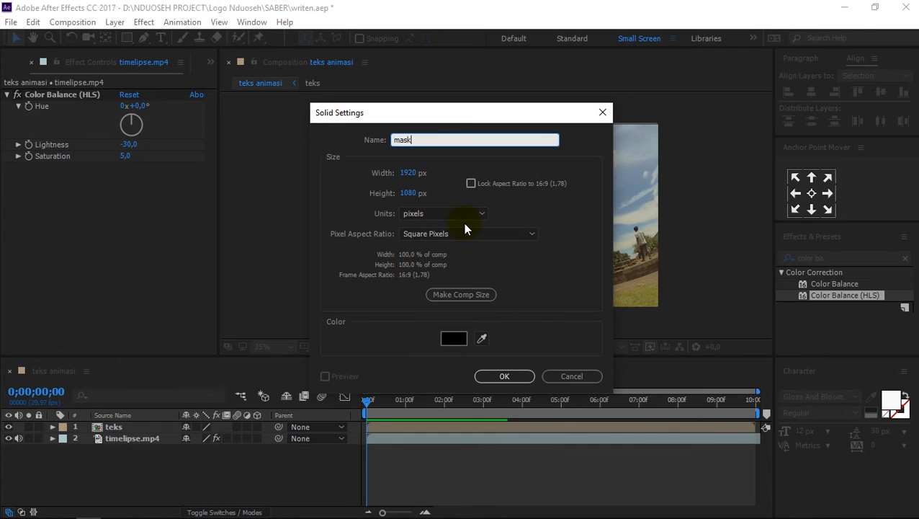
left_click(487, 378)
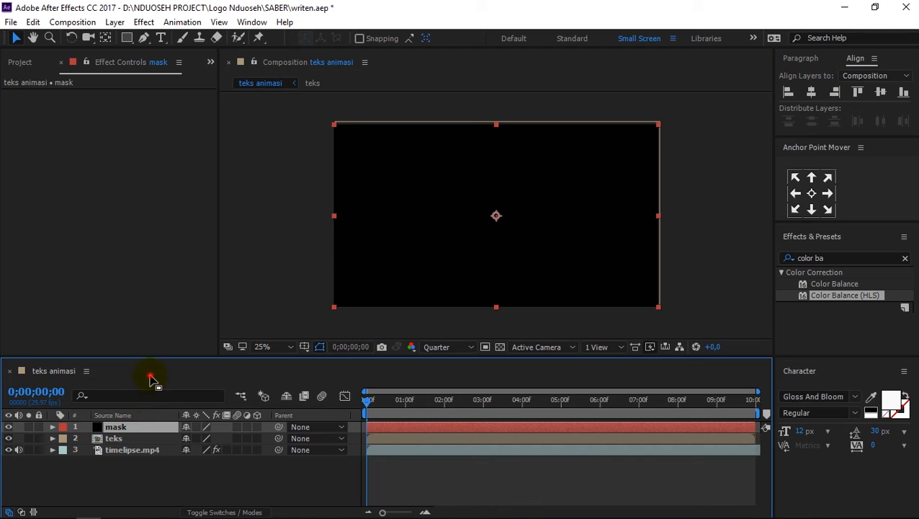
Add a full-frame rectangular mask to the mask solid and return to the Selection tool
left_click(128, 426)
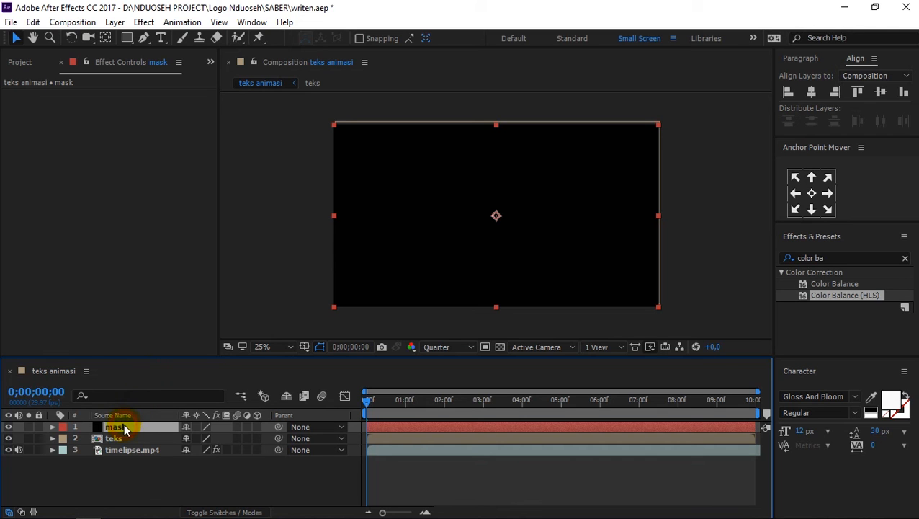
left_click(133, 493)
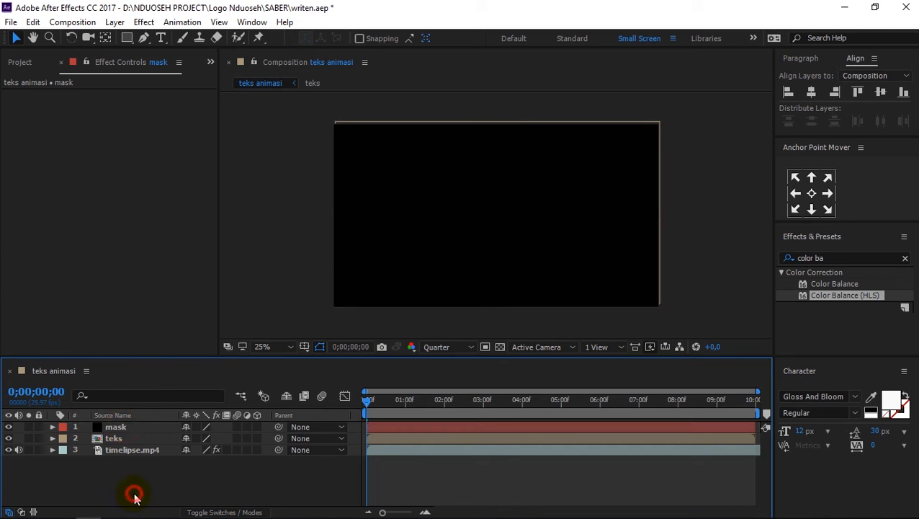
left_click(121, 428)
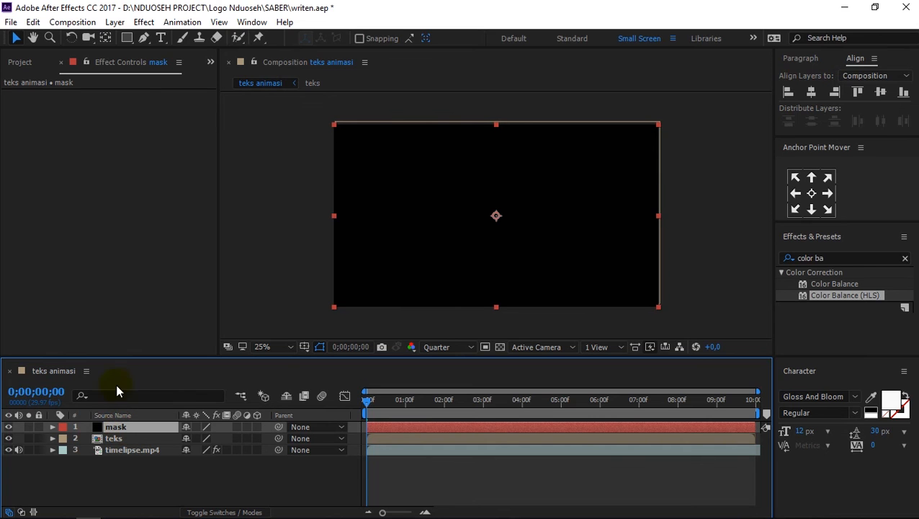
double_click(129, 41)
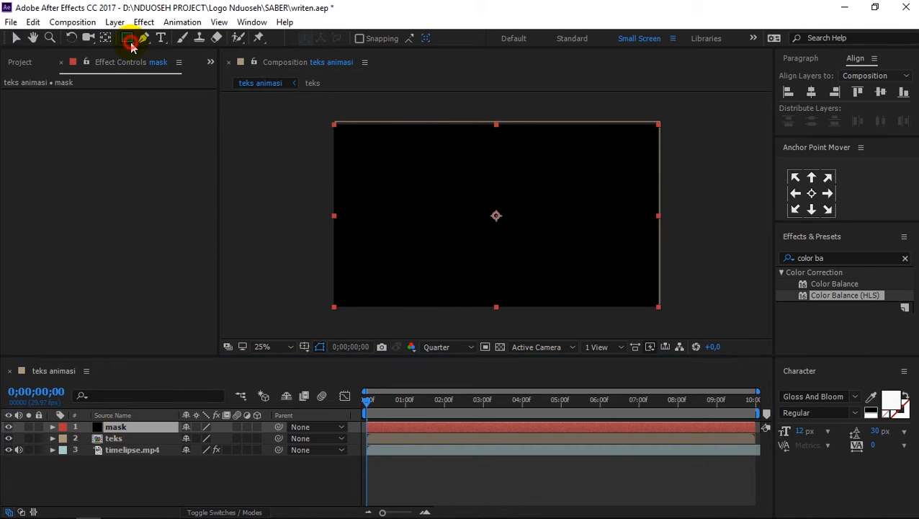
key("v")
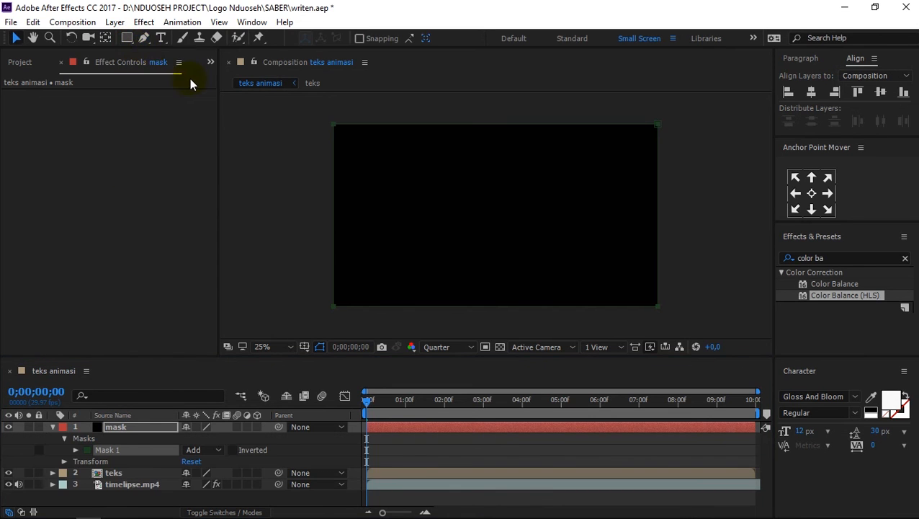
Shrink Mask 1 vertically about its center, leaving equal narrow strips outside it along the frame's upper and lower edges
left_click(484, 131)
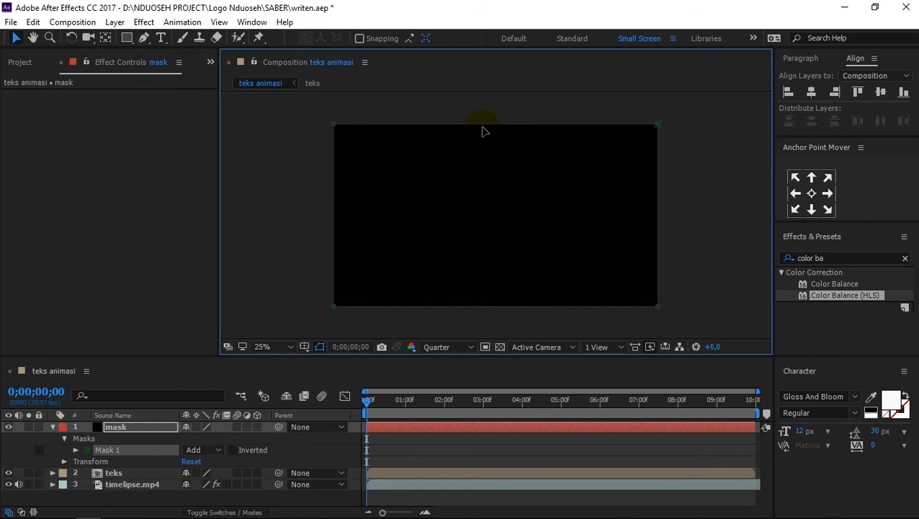
left_click(479, 127)
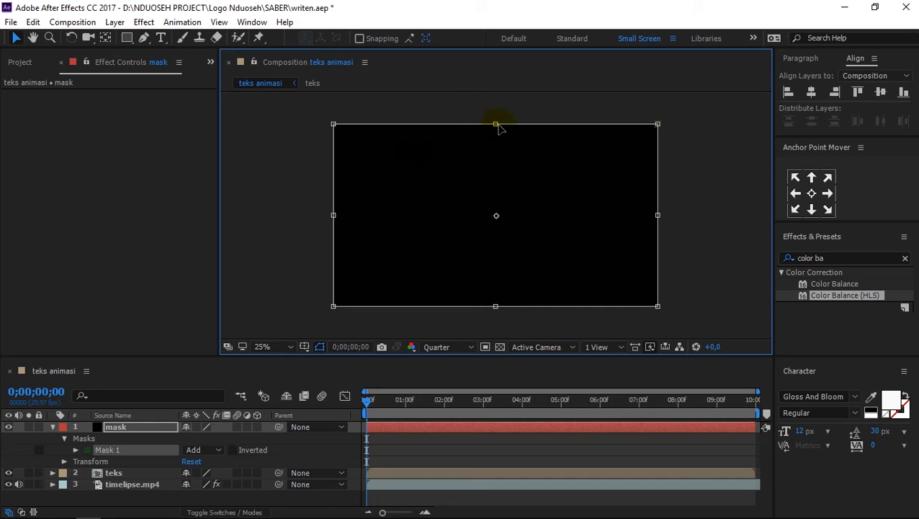
left_click_drag(496, 127, 495, 121)
left_click_drag(494, 134, 495, 144)
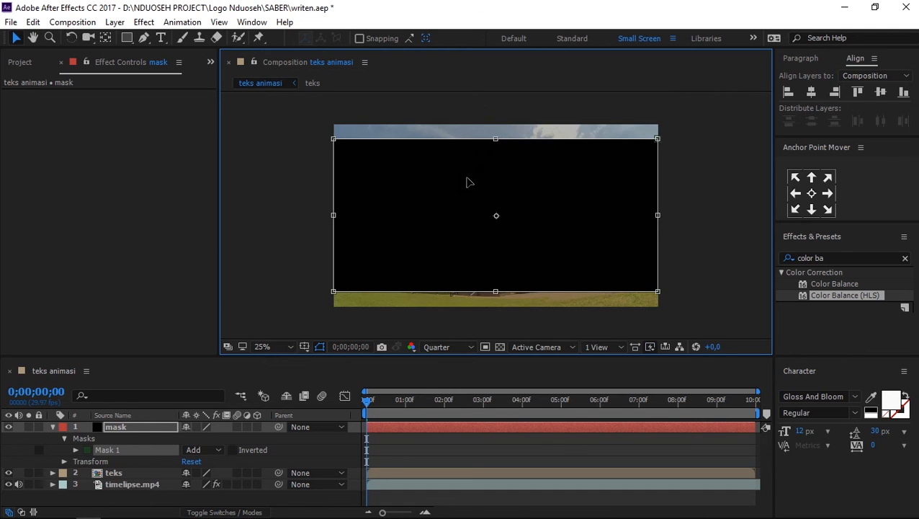
Change Mask 1's mode to Subtract to form black cinematic bars, and play the composition from the first frame
left_click(220, 450)
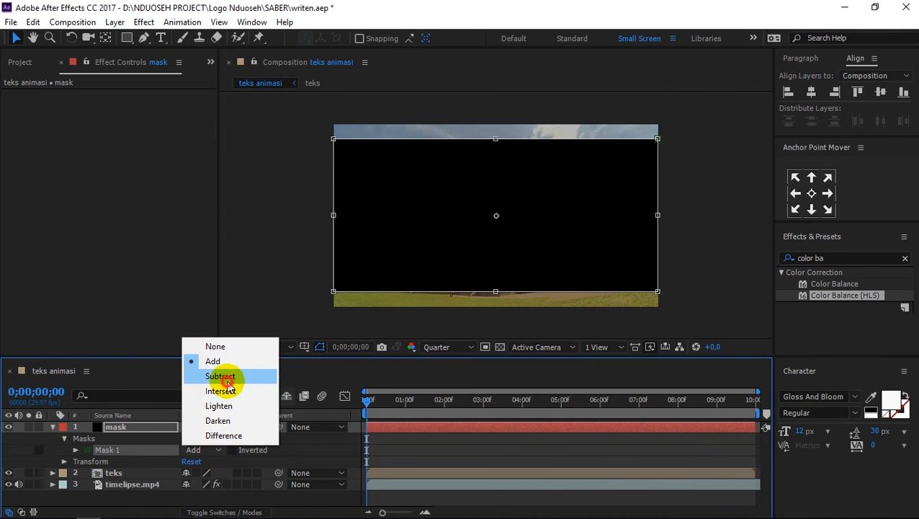
left_click(221, 376)
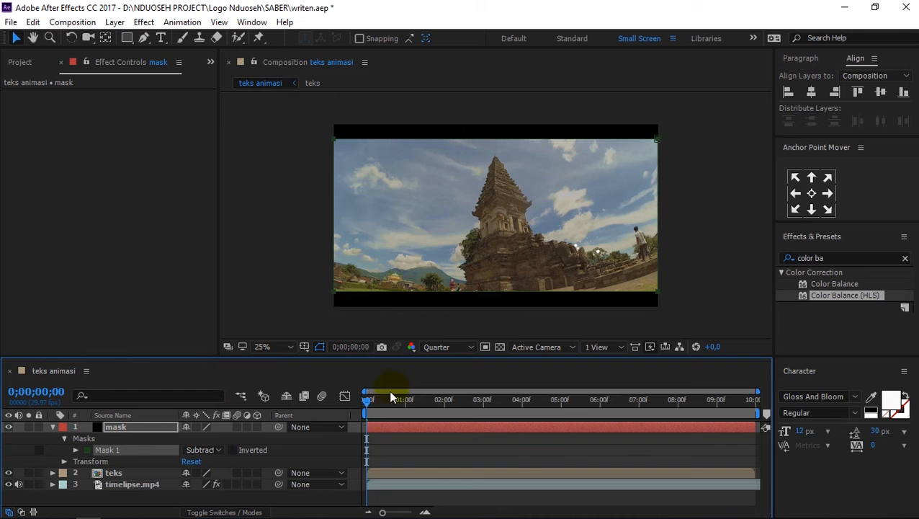
key("space")
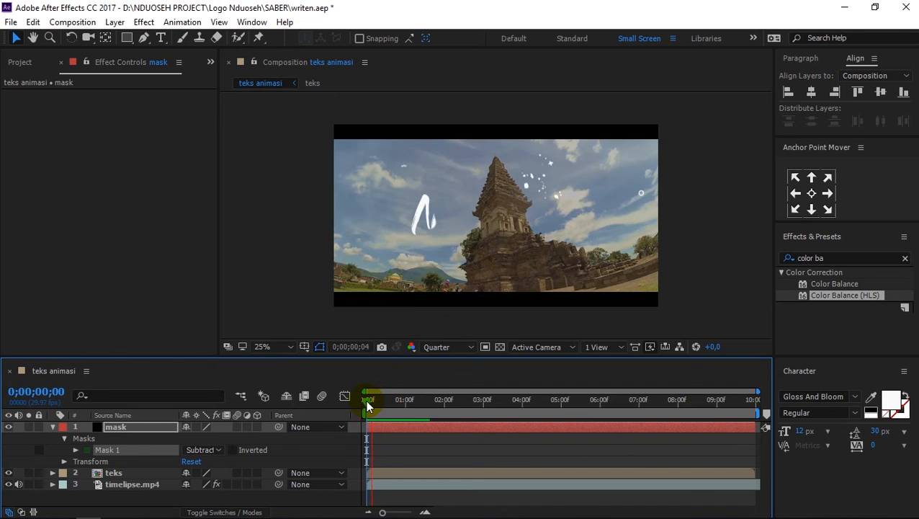